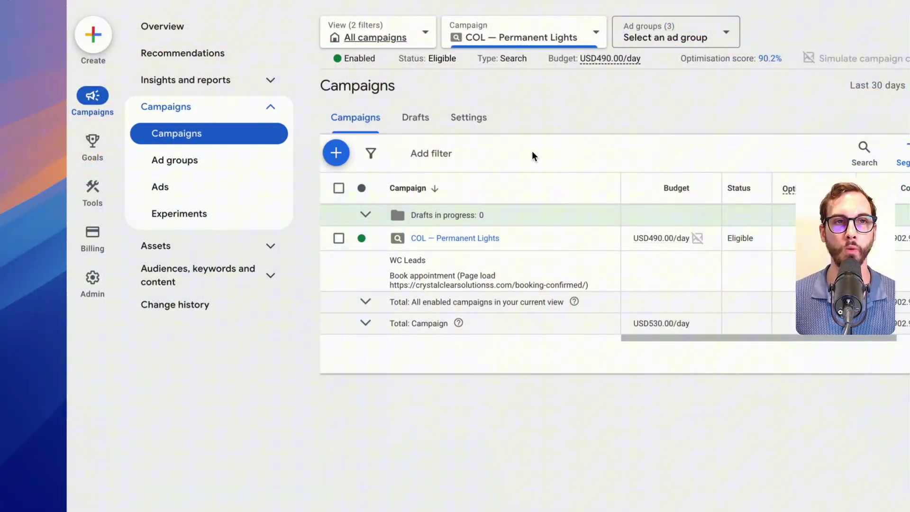
# Step: Start a new custom Search campaign experiment from the Experiments page
pyautogui.click(164, 218)
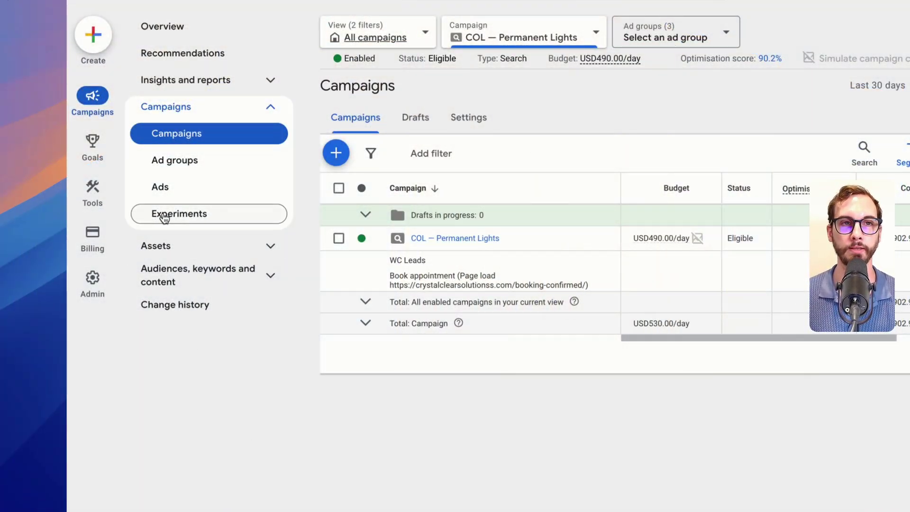
pyautogui.click(196, 215)
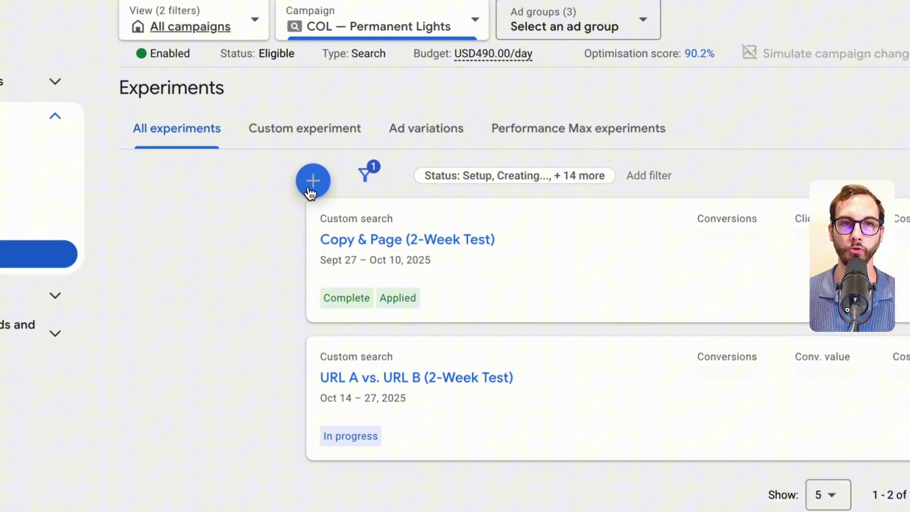
pyautogui.click(311, 182)
pyautogui.click(610, 215)
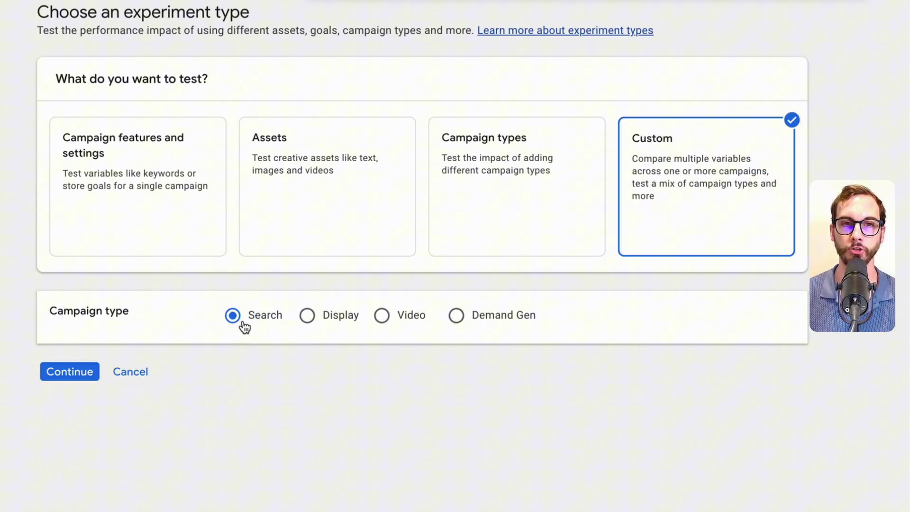
pyautogui.click(65, 376)
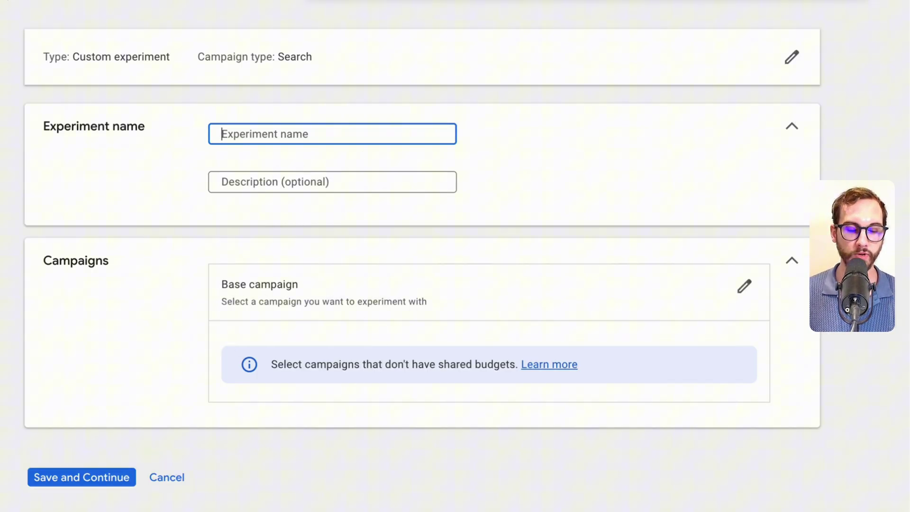
pyautogui.write('Xmas Lights')
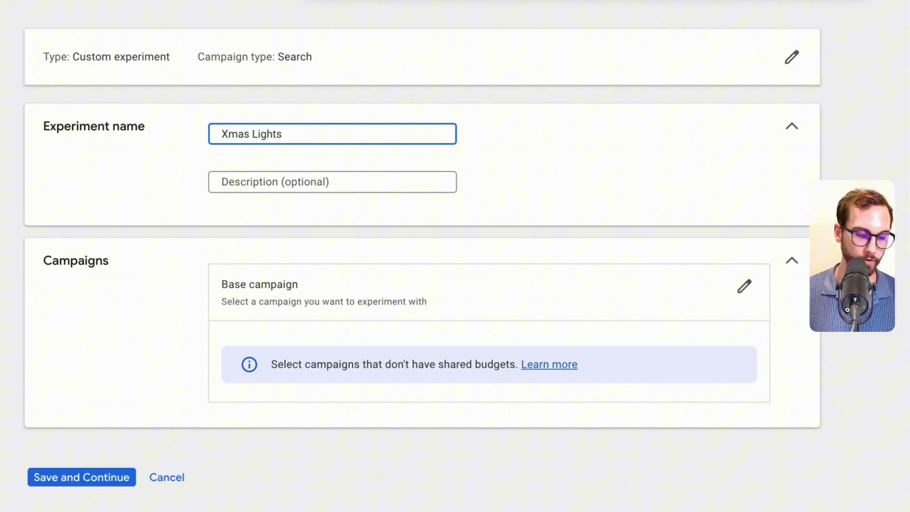
pyautogui.write(' - ')
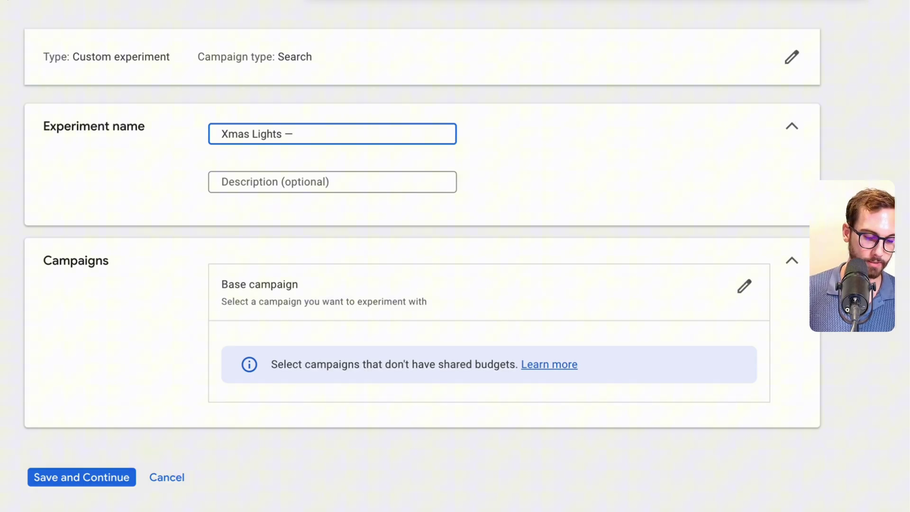
pyautogui.write('URL A vs URL B')
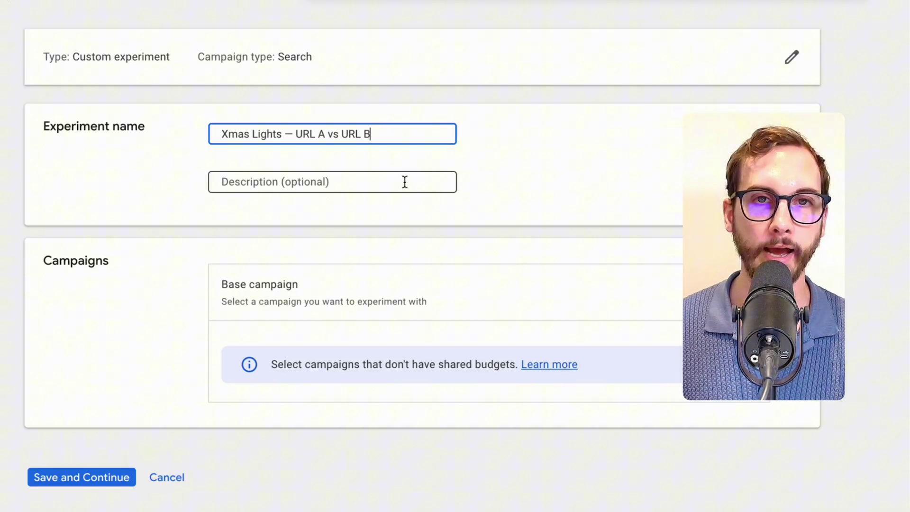
# Step: Name the experiment 'Xmas Lights — URL A vs URL B' and add a conversion-rate test description
pyautogui.click(321, 181)
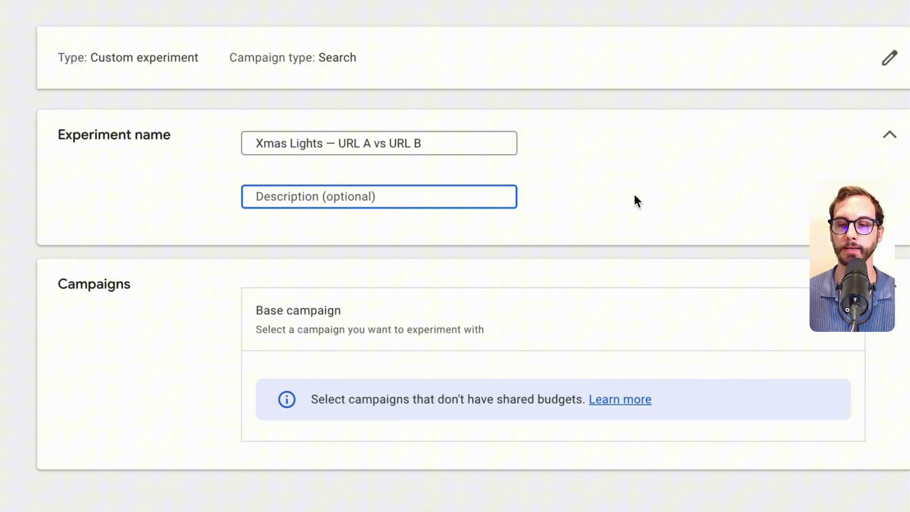
pyautogui.write('Testing URL A versus URL B to see which one improves the conversion rate.')
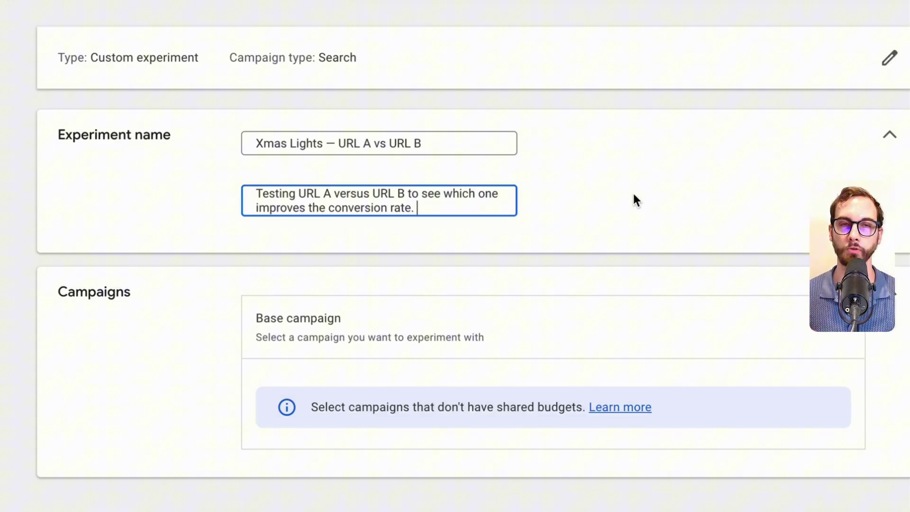
pyautogui.moveTo(282, 255); pyautogui.dragTo(407, 253)
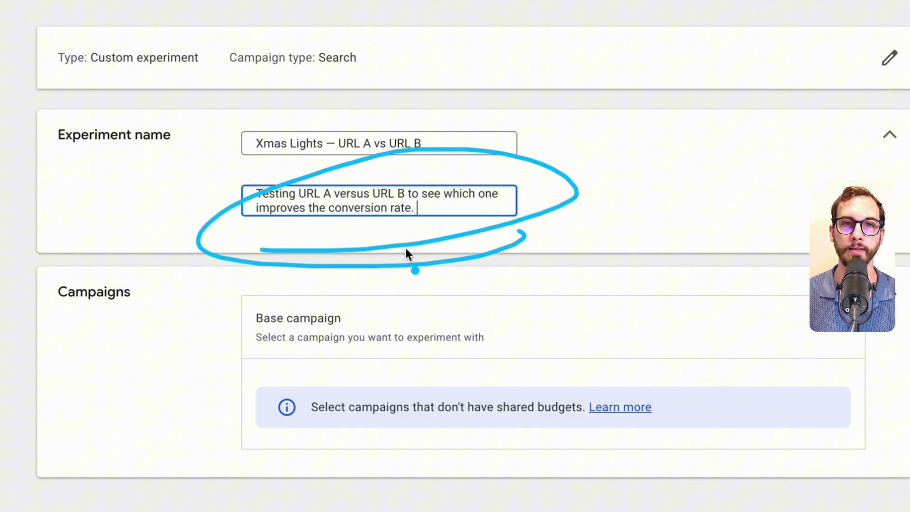
pyautogui.moveTo(299, 204); pyautogui.dragTo(408, 202)
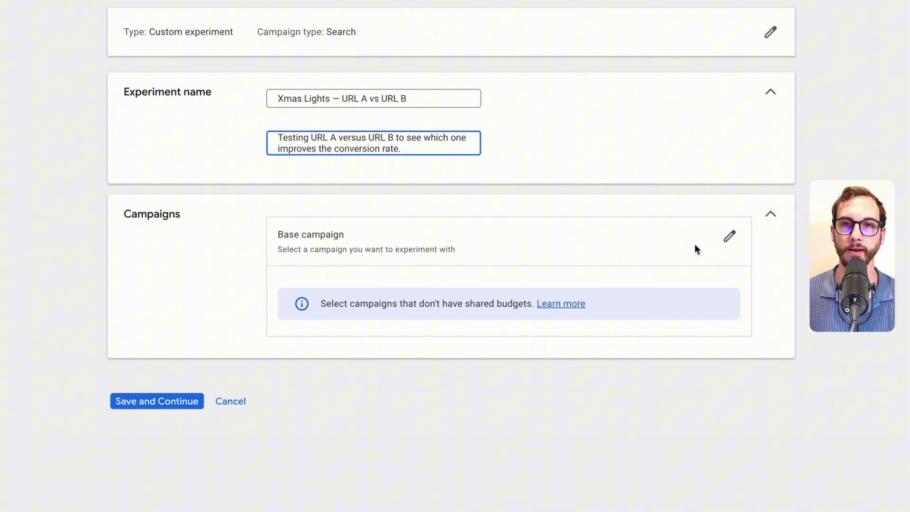
# Step: Use COL — Permanent Lights as base campaign, with trial suffix 'URL A vs URL B'
pyautogui.click(728, 235)
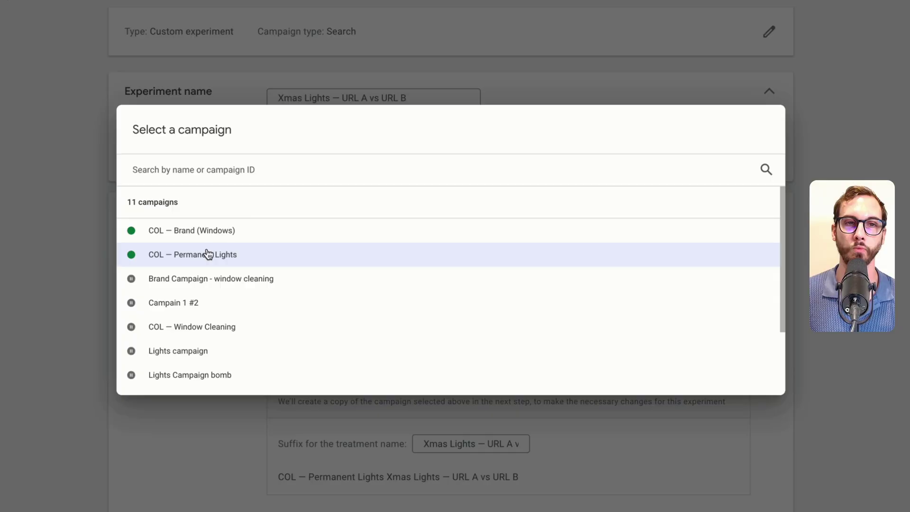
pyautogui.click(201, 255)
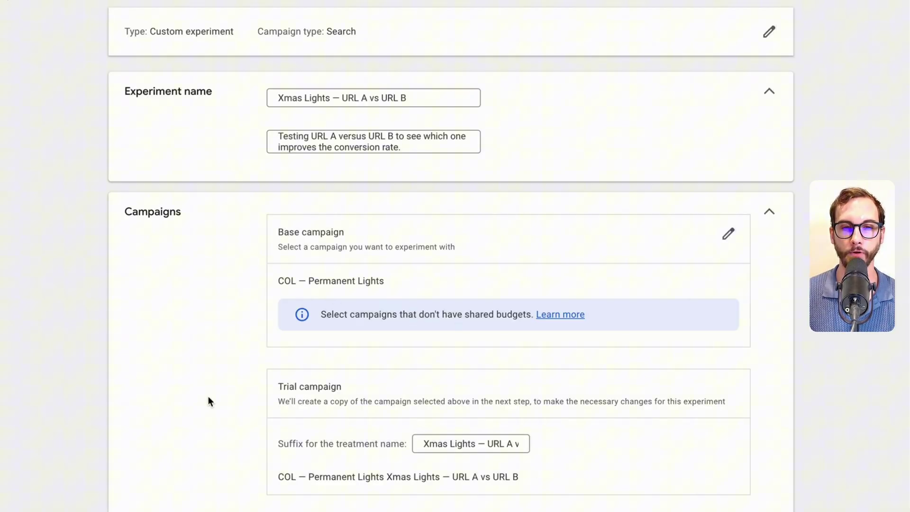
pyautogui.scroll(-2, 249, 395)
pyautogui.tripleClick(455, 327)
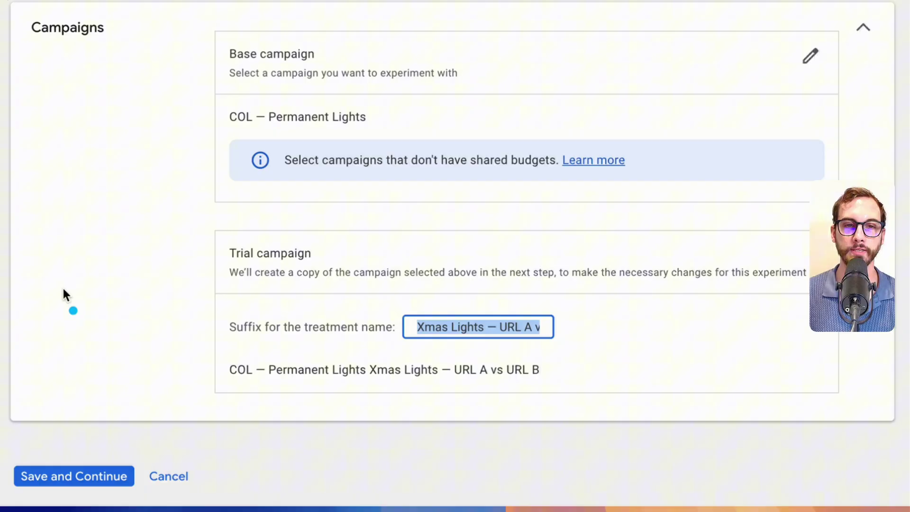
pyautogui.moveTo(63, 291); pyautogui.dragTo(197, 329)
pyautogui.press('BackSpace')
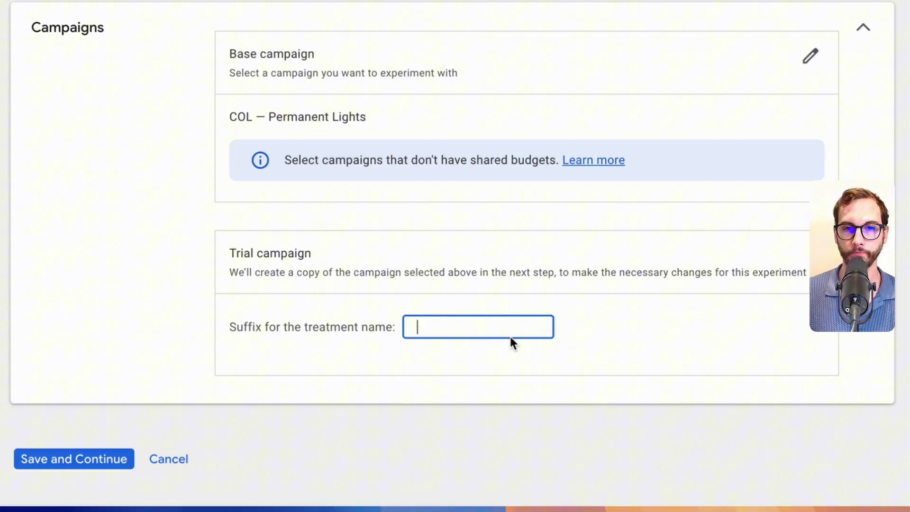
pyautogui.write('— UR')
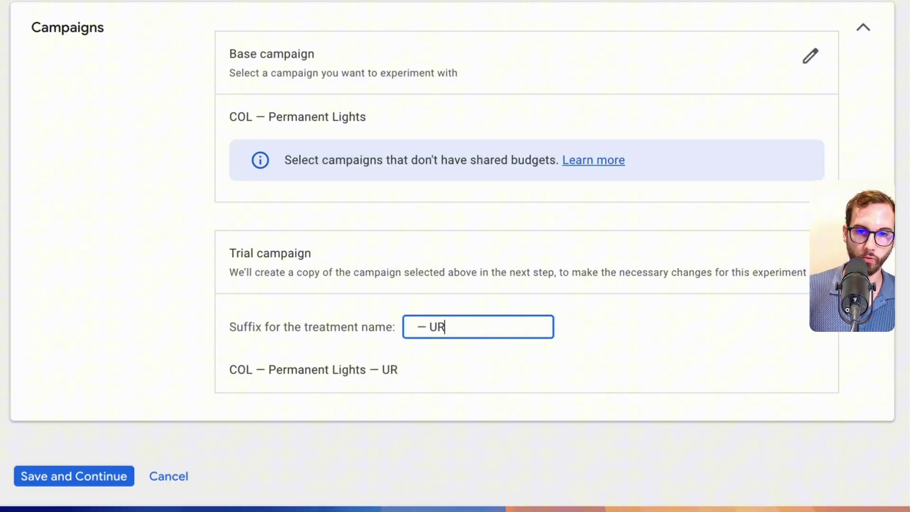
pyautogui.write('L A vs URL')
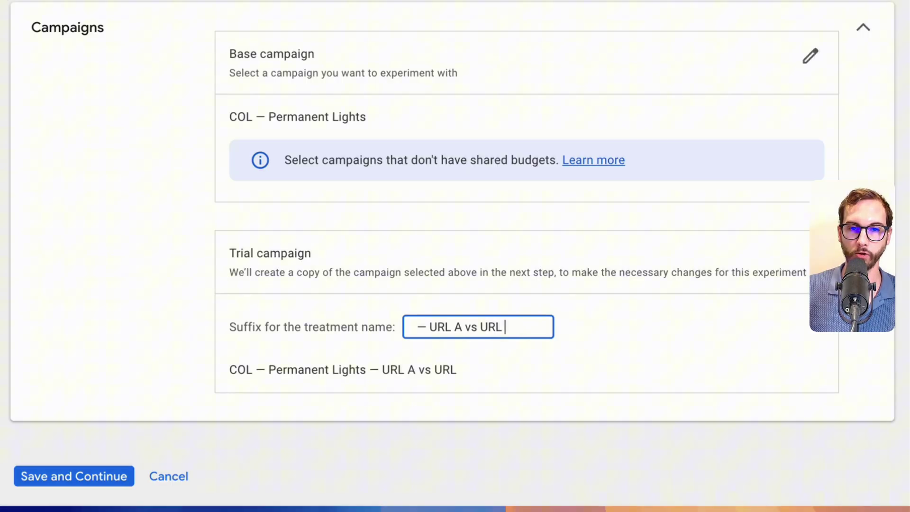
pyautogui.write(' B')
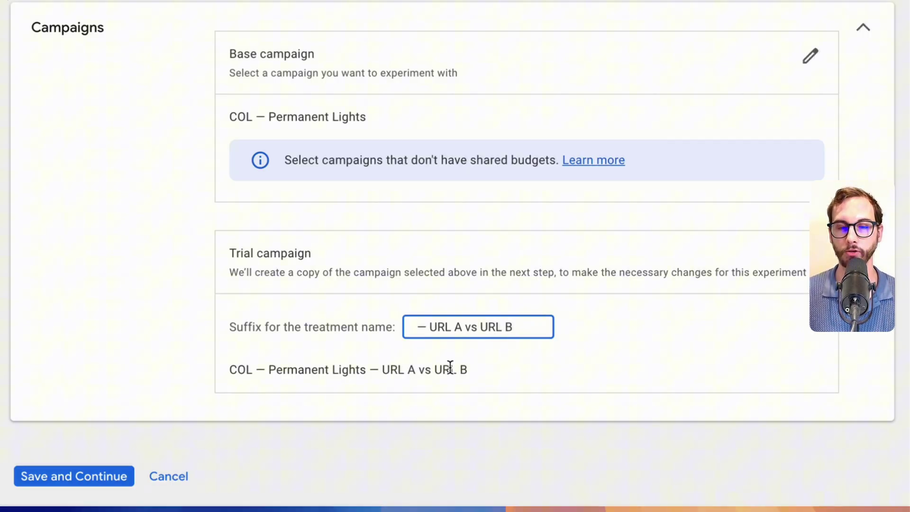
pyautogui.moveTo(229, 383); pyautogui.dragTo(488, 384)
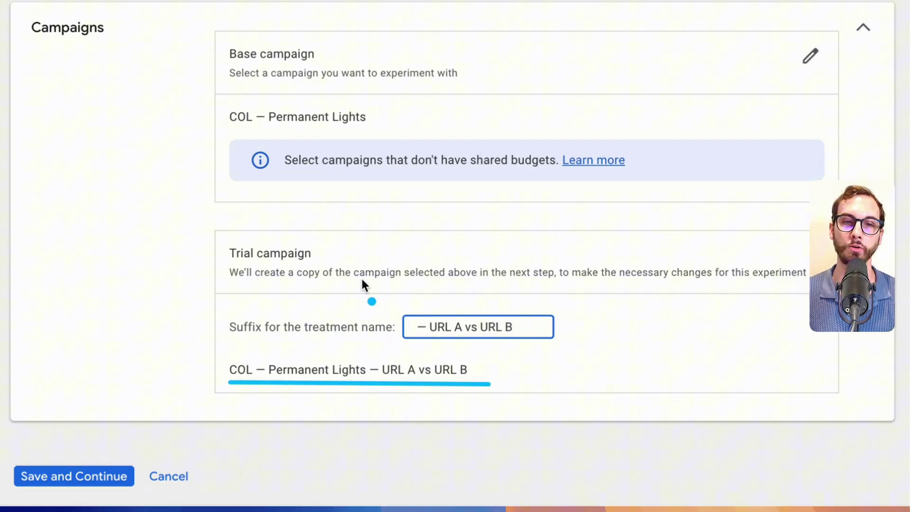
pyautogui.moveTo(356, 288); pyautogui.dragTo(393, 348)
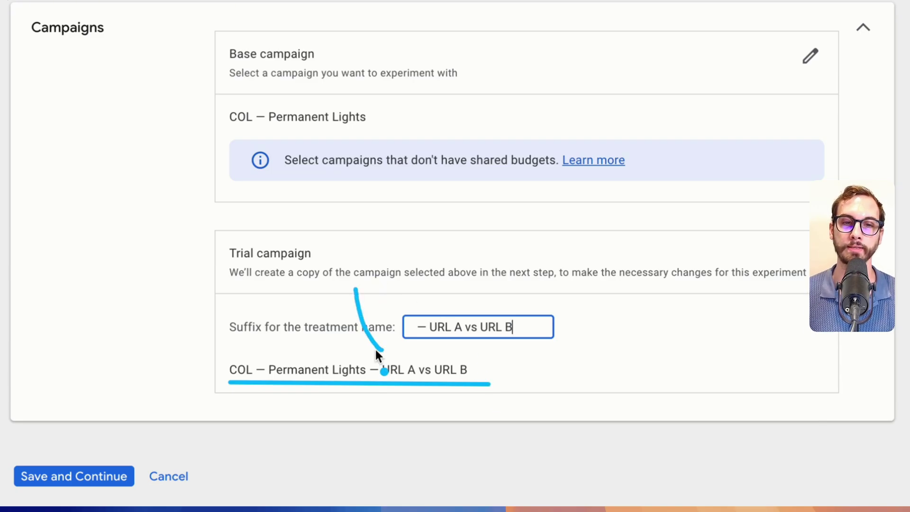
# Step: Save the setup and go to the Permanent Roofline Lights ad group's ads in the trial campaign
pyautogui.click(65, 478)
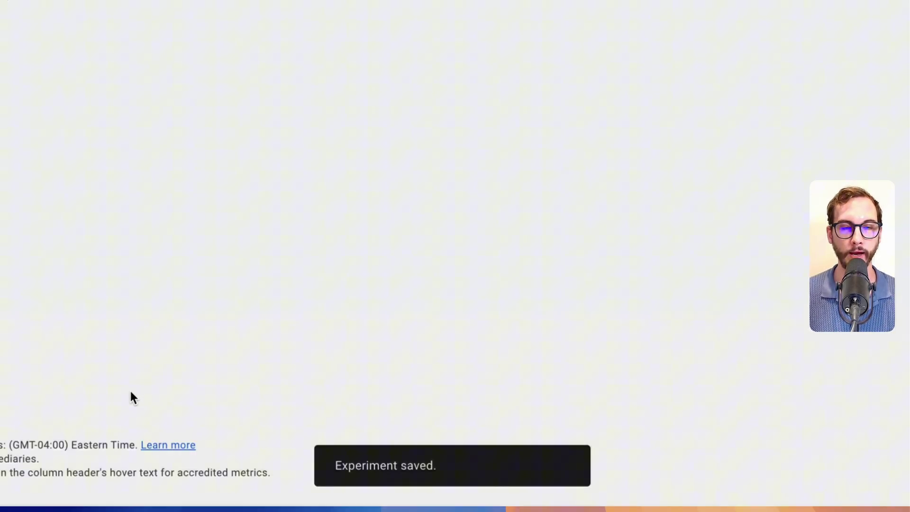
pyautogui.moveTo(427, 195)
pyautogui.mouseDown()
pyautogui.moveTo(89, 335)
pyautogui.moveTo(331, 335)
pyautogui.mouseUp()
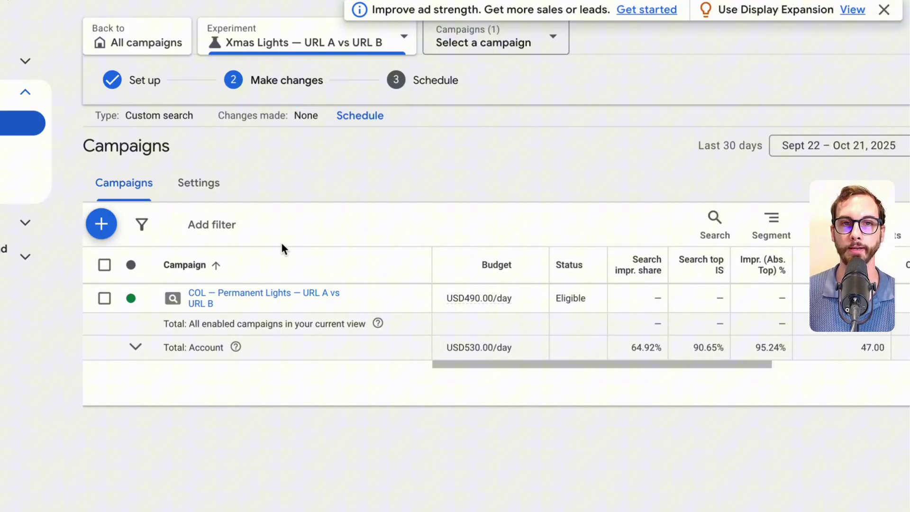
pyautogui.click(264, 297)
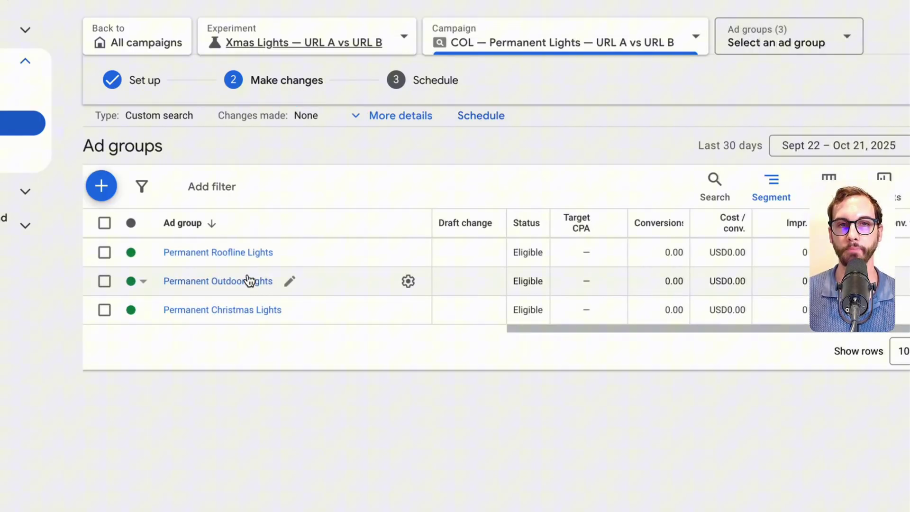
pyautogui.click(235, 253)
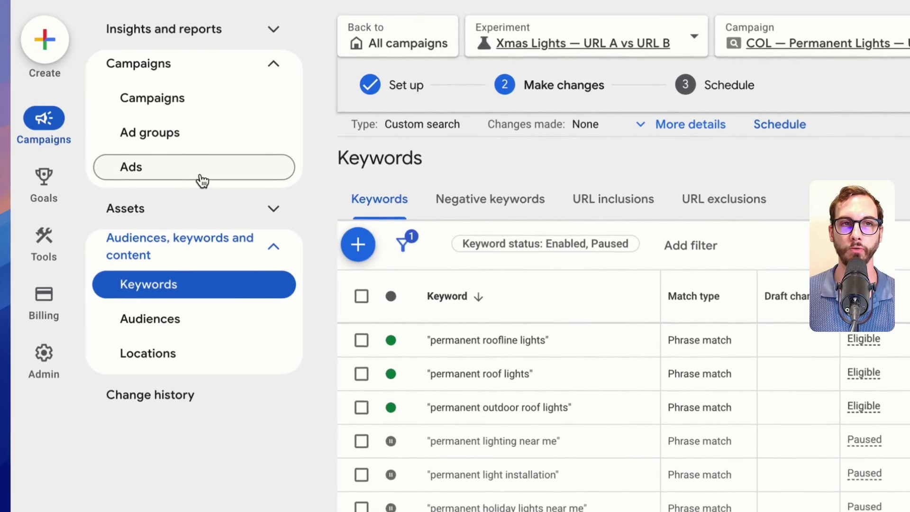
pyautogui.click(192, 176)
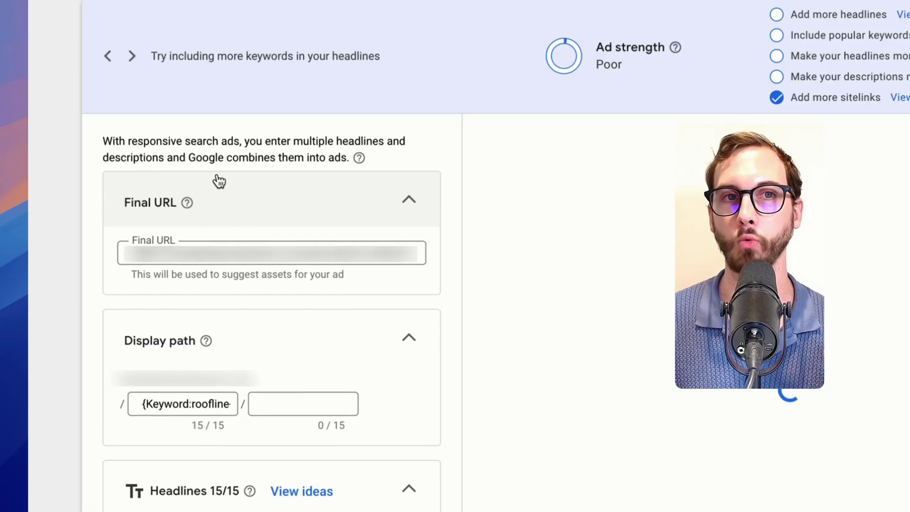
# Step: Review the trial ad's Final URL, headlines and sitelinks without making changes
pyautogui.click(234, 250)
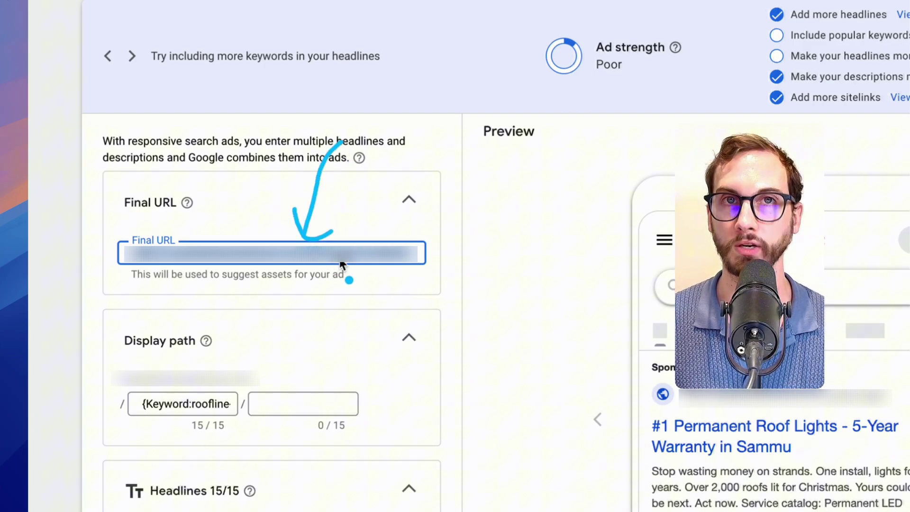
pyautogui.scroll(-10, 409, 285)
pyautogui.scroll(-15, 414, 288)
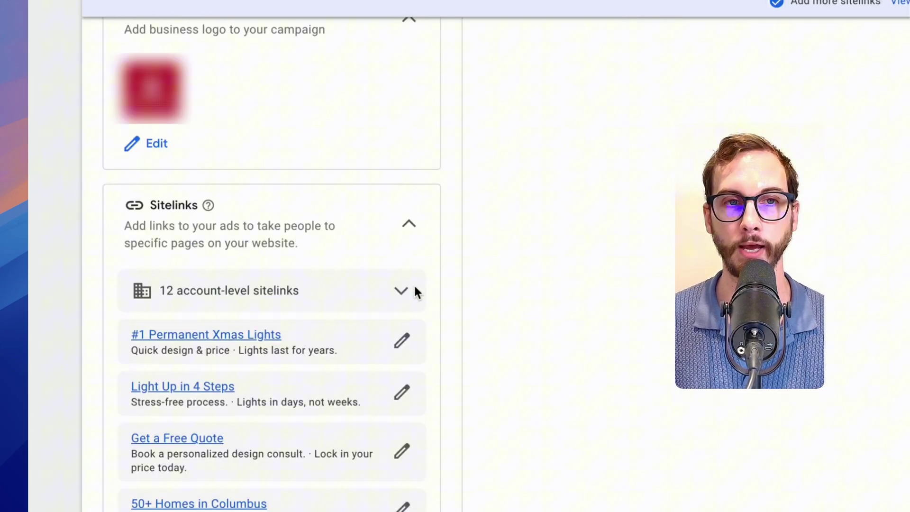
pyautogui.scroll(-3, 414, 289)
pyautogui.scroll(10, 299, 377)
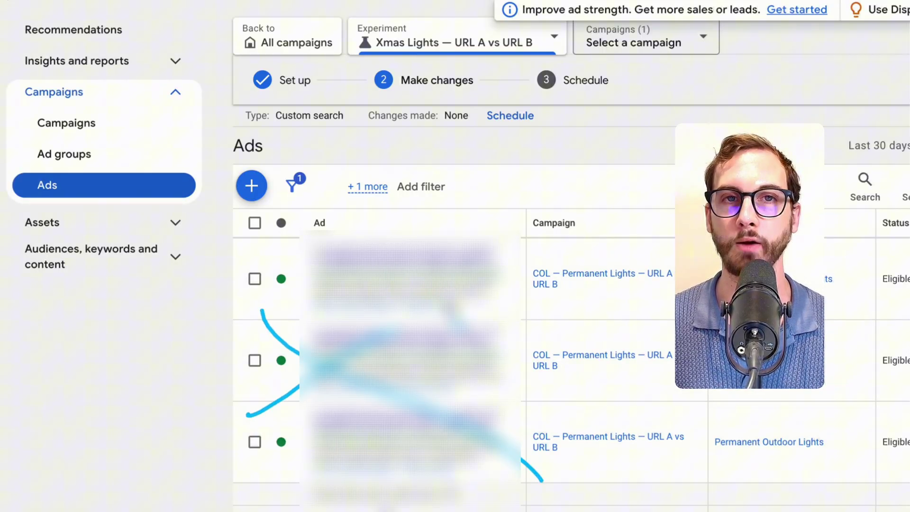
# Step: Set the first experiment goal to decrease Cost per conversion
pyautogui.click(518, 121)
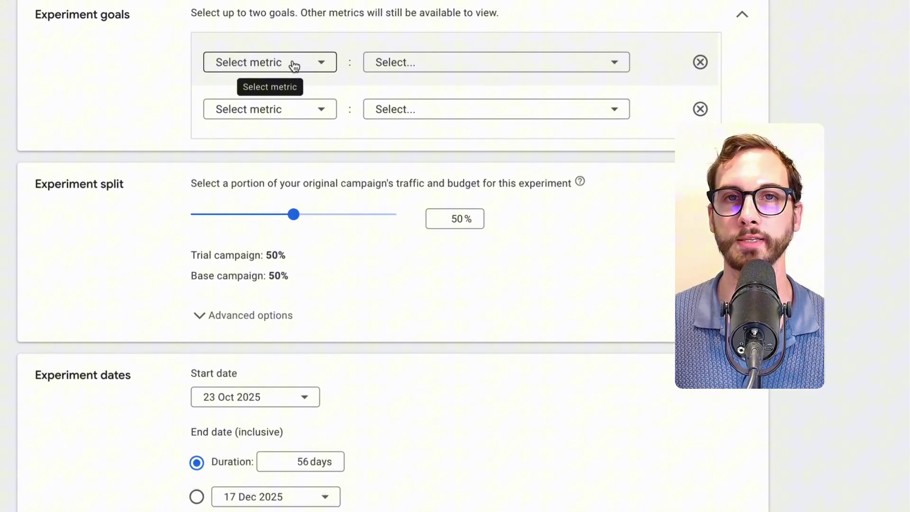
pyautogui.click(294, 66)
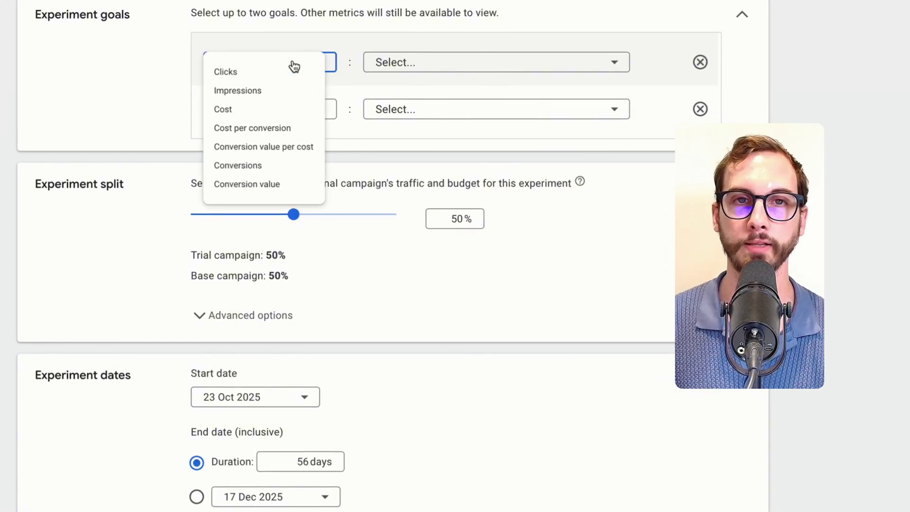
pyautogui.click(277, 139)
pyautogui.click(408, 64)
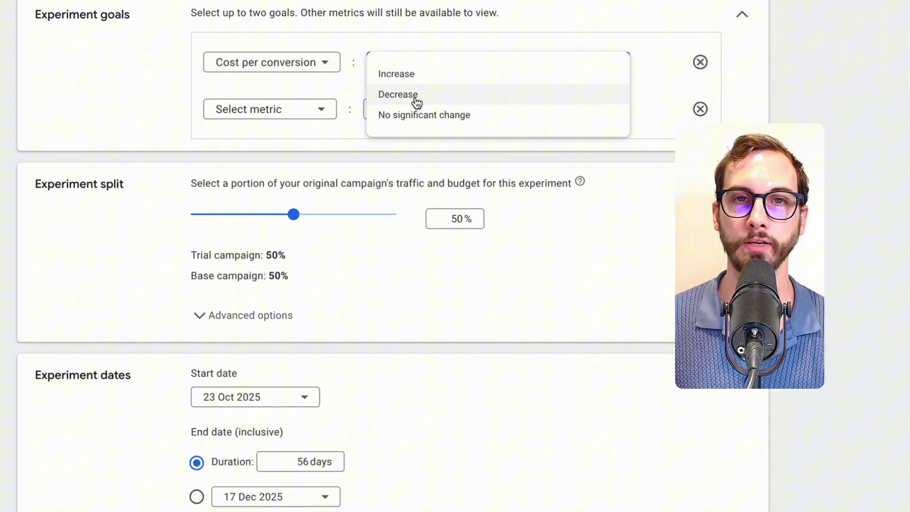
pyautogui.click(417, 96)
# Step: Set the second experiment goal to increase Conversions
pyautogui.click(284, 119)
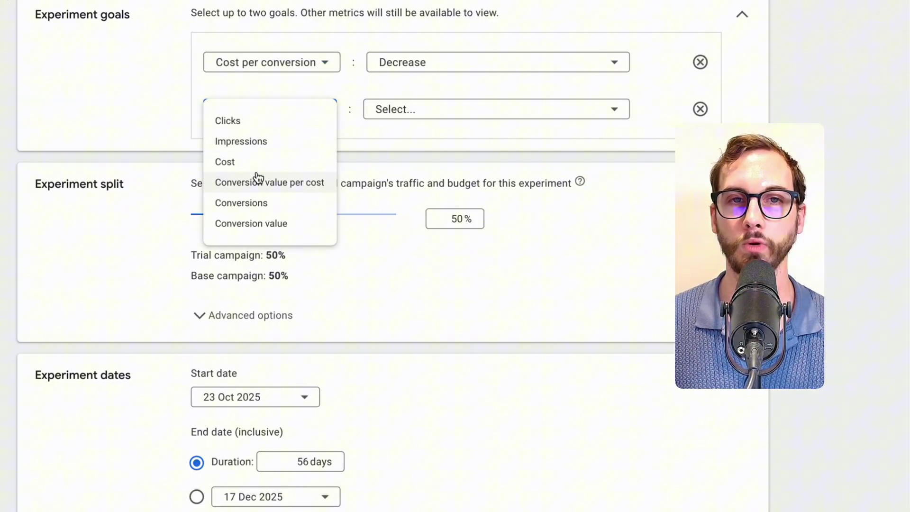
pyautogui.click(276, 205)
pyautogui.click(400, 114)
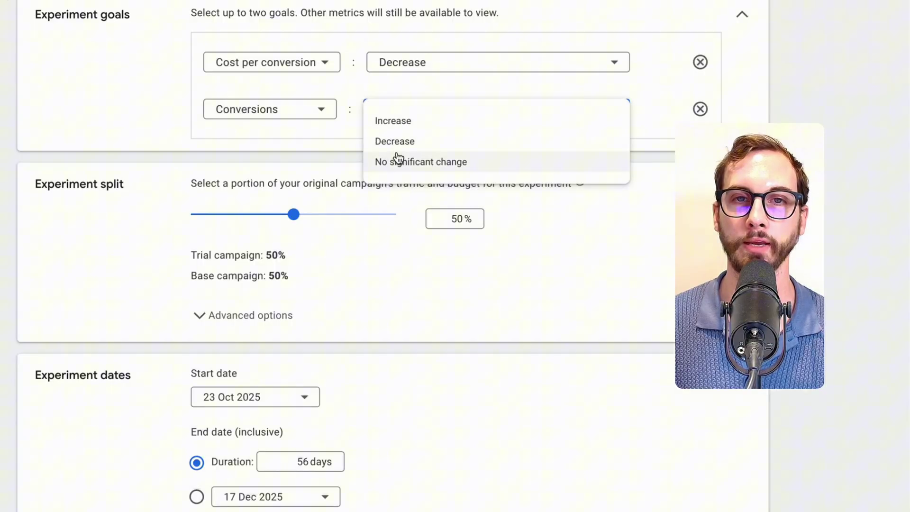
pyautogui.click(413, 123)
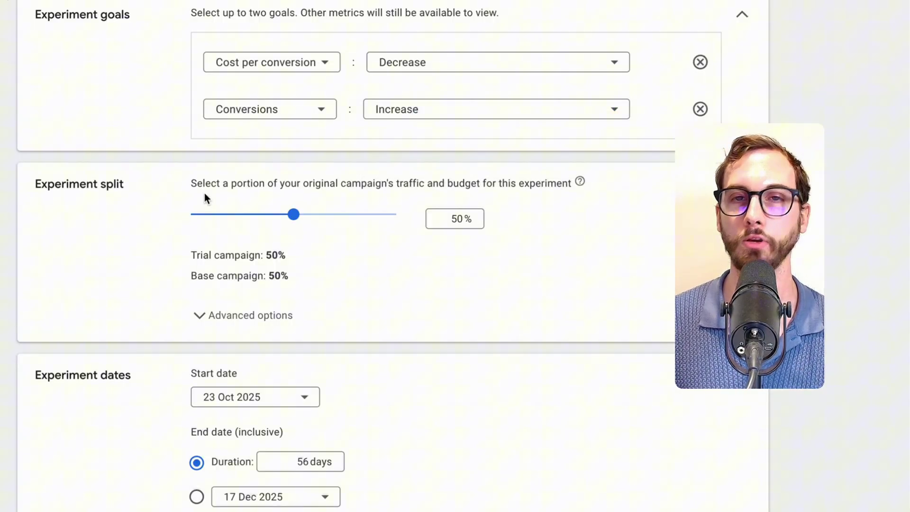
pyautogui.scroll(-2, 388, 146)
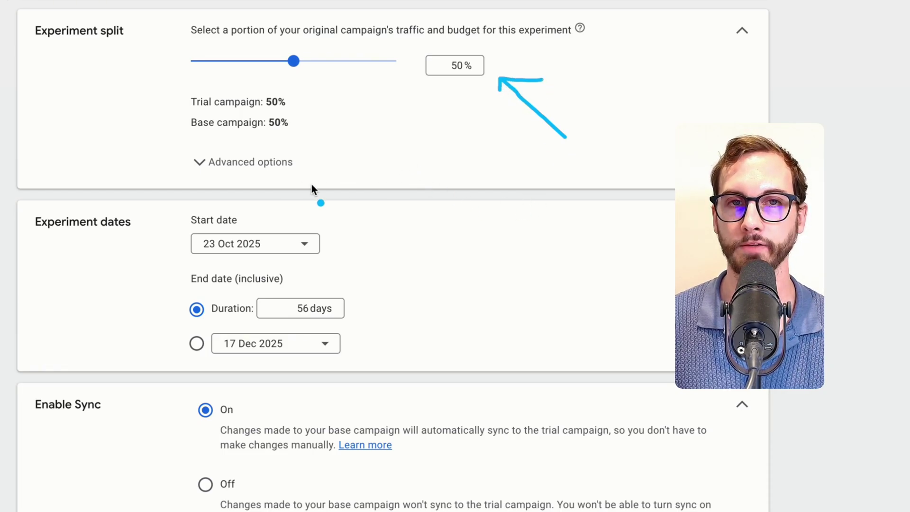
# Step: Expand the 50% split's advanced options and keep cookie-based assignment
pyautogui.click(256, 165)
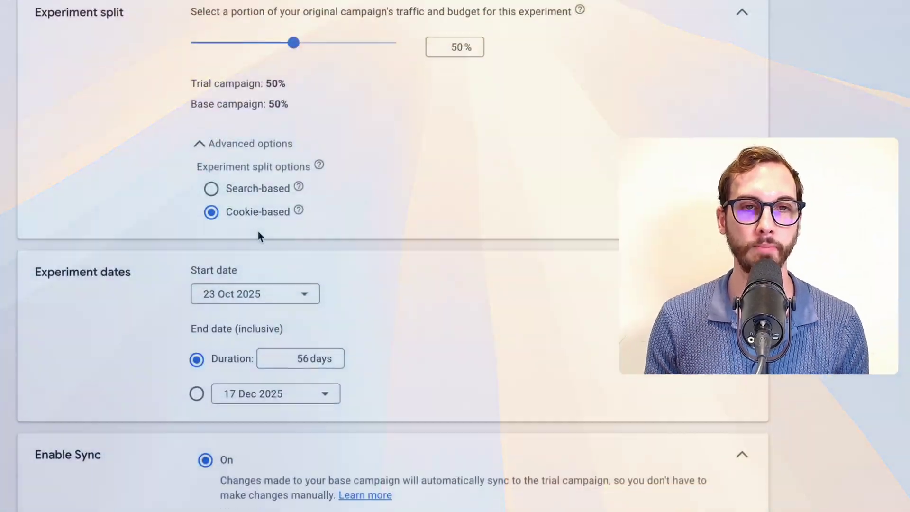
pyautogui.scroll(-2, 281, 226)
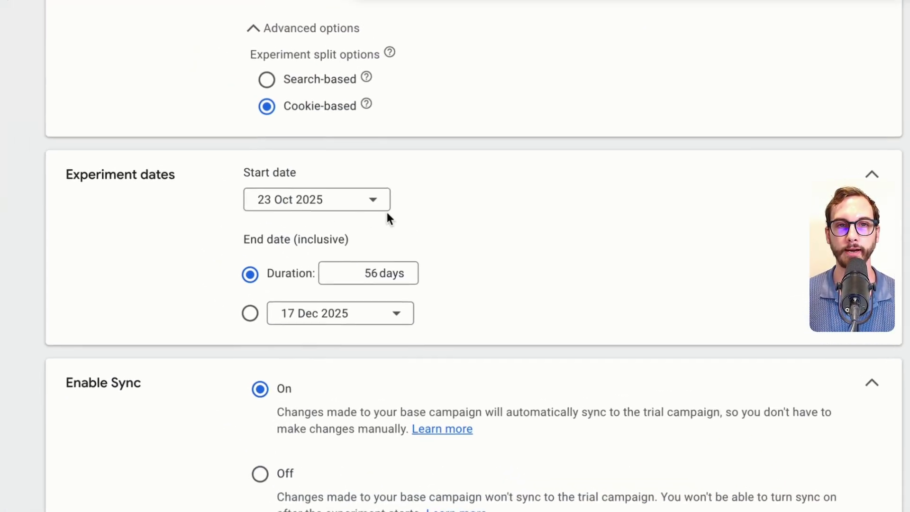
# Step: Change the experiment duration from 56 to 14 days, ending 5 Nov 2025
pyautogui.doubleClick(392, 116)
pyautogui.press('BackSpace')
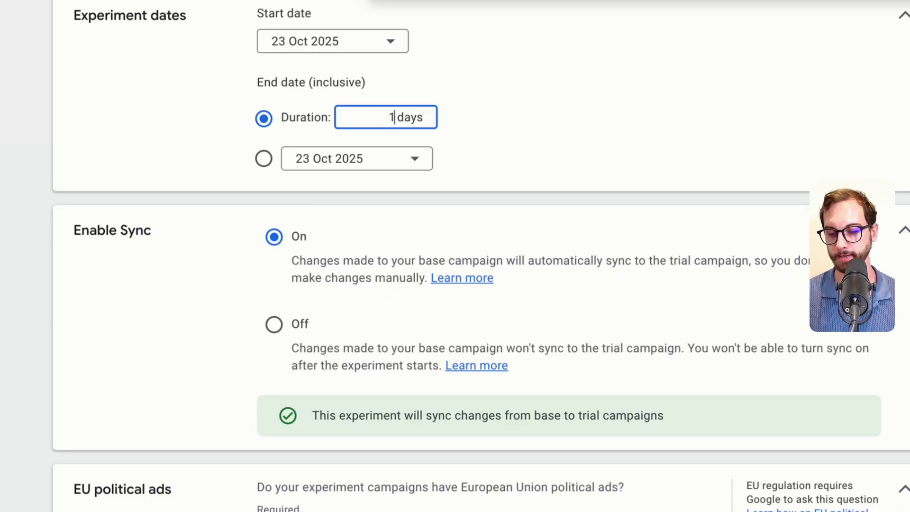
pyautogui.write('14')
pyautogui.click(535, 114)
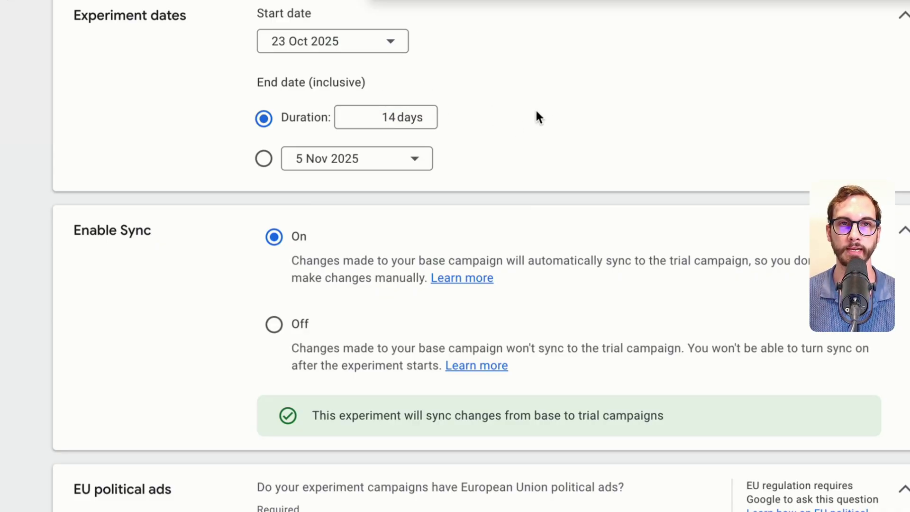
pyautogui.scroll(-1, 488, 103)
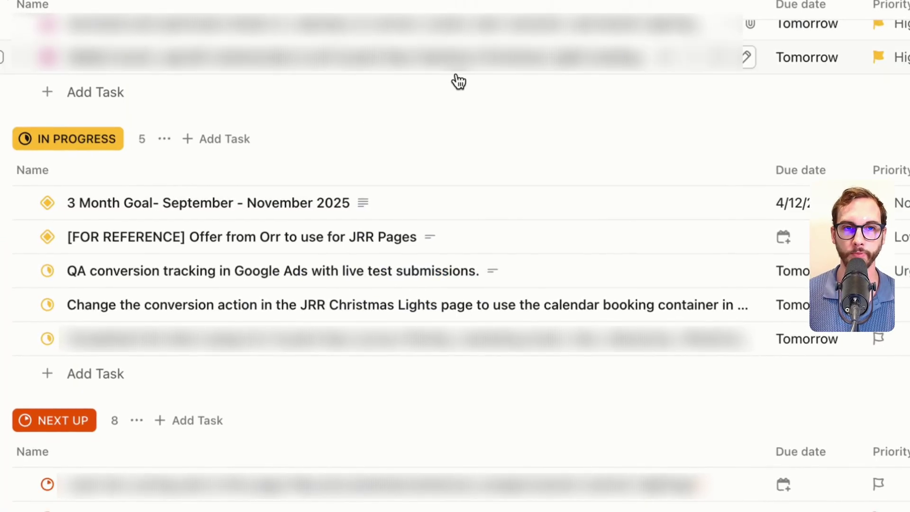
# Step: Add an In Progress ClickUp task for the XMIS lights URL A vs URL B test, tagged 'test log'
pyautogui.click(153, 373)
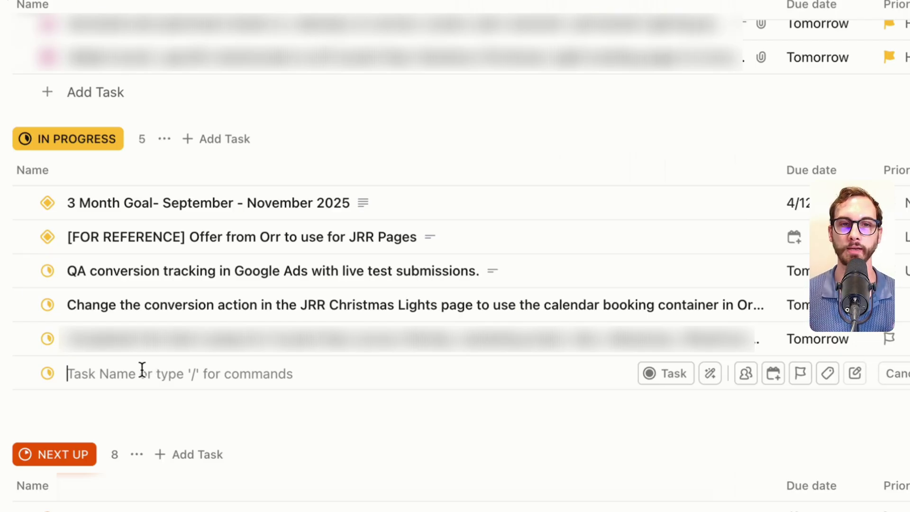
pyautogui.write('I created an experiment for XMIS lights to test URL A vs URL B to see if I can boost conversions and lower the CPA :)')
pyautogui.press('BackSpace')
pyautogui.press('BackSpace')
pyautogui.press('BackSpace')
pyautogui.press('Return')
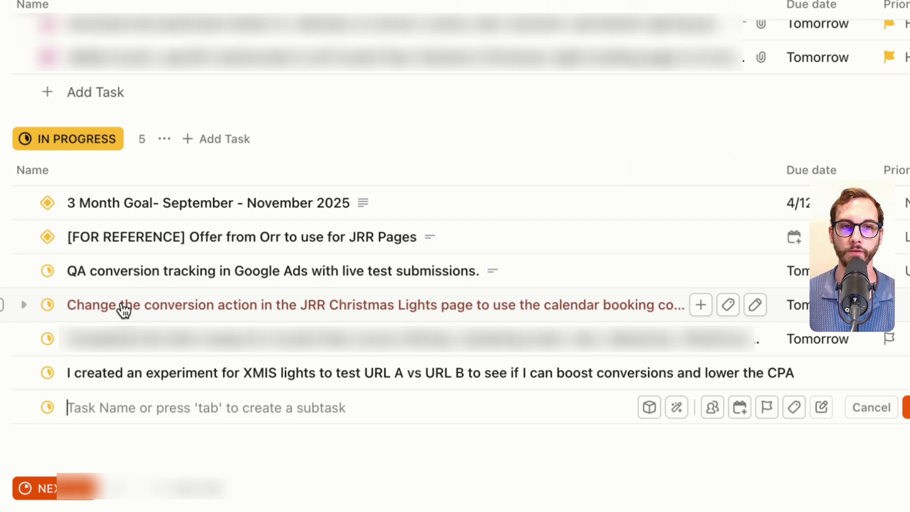
pyautogui.moveTo(719, 379)
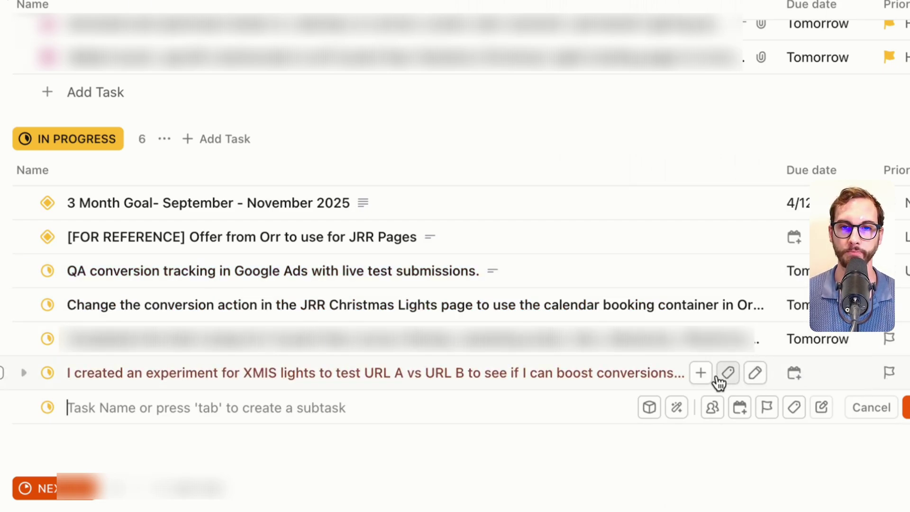
pyautogui.click(727, 375)
pyautogui.write('test')
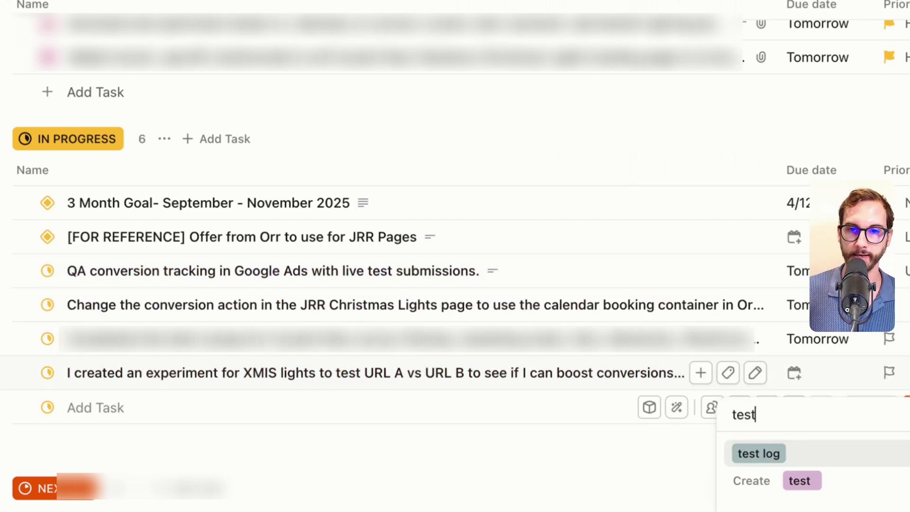
pyautogui.press('Return')
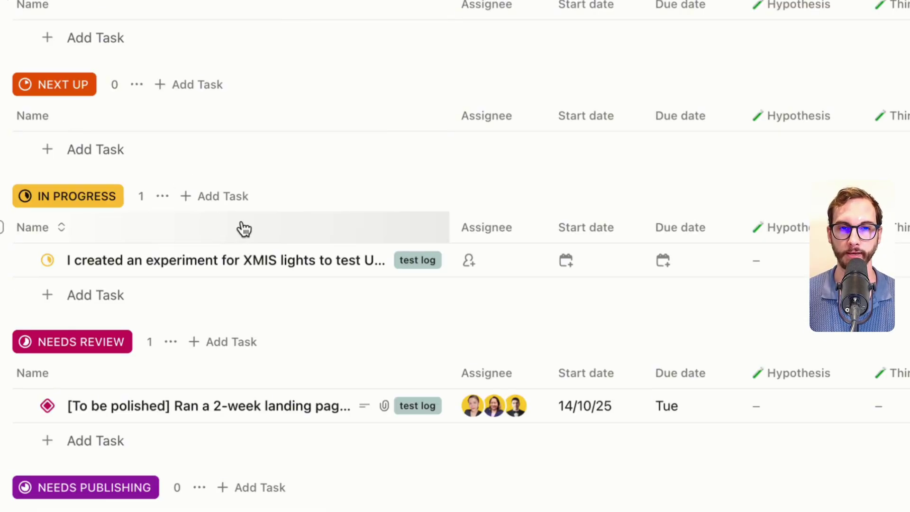
pyautogui.scroll(-1, 356, 284)
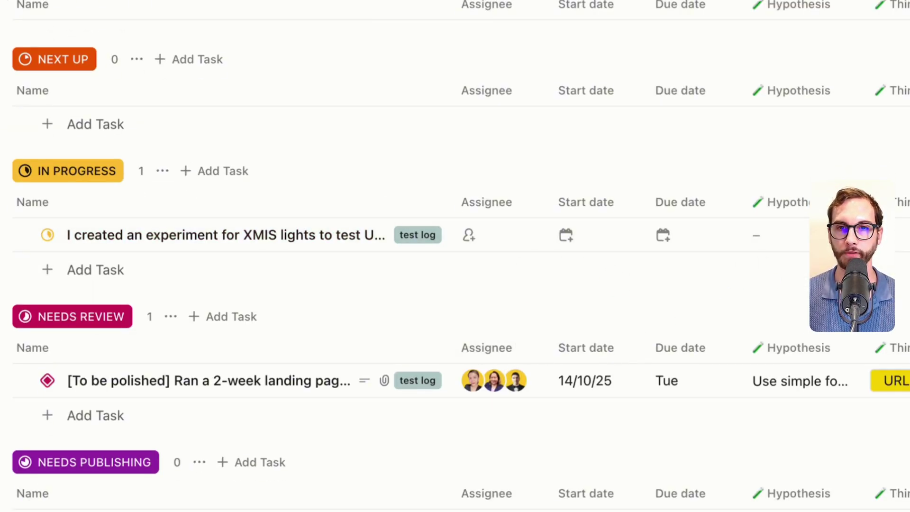
pyautogui.hscroll(10, 777, 221)
# Step: Enter the URL B vs URL A conversion-rate hypothesis and set Thing Tested to URL A vs URL B
pyautogui.click(368, 210)
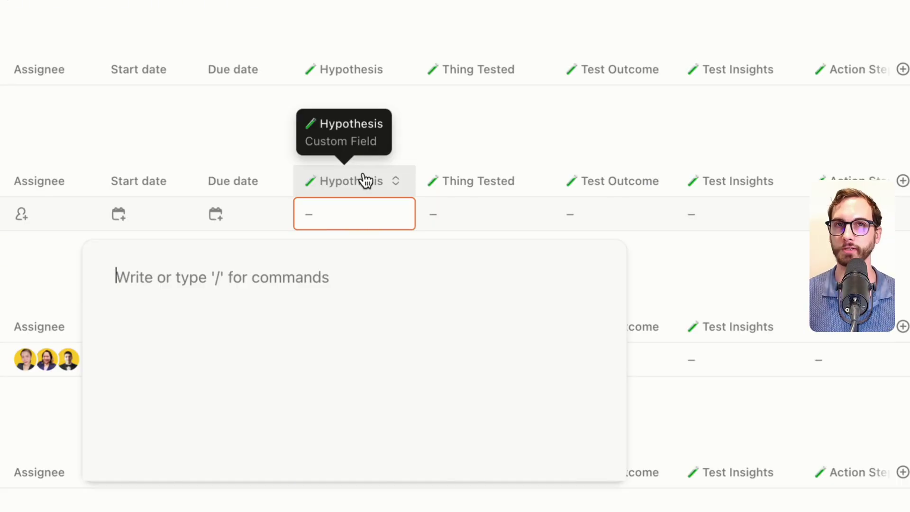
pyautogui.write('I want to see whether or not URL B will beat URL A with the conversion rate :)')
pyautogui.press('BackSpace')
pyautogui.press('BackSpace')
pyautogui.press('BackSpace')
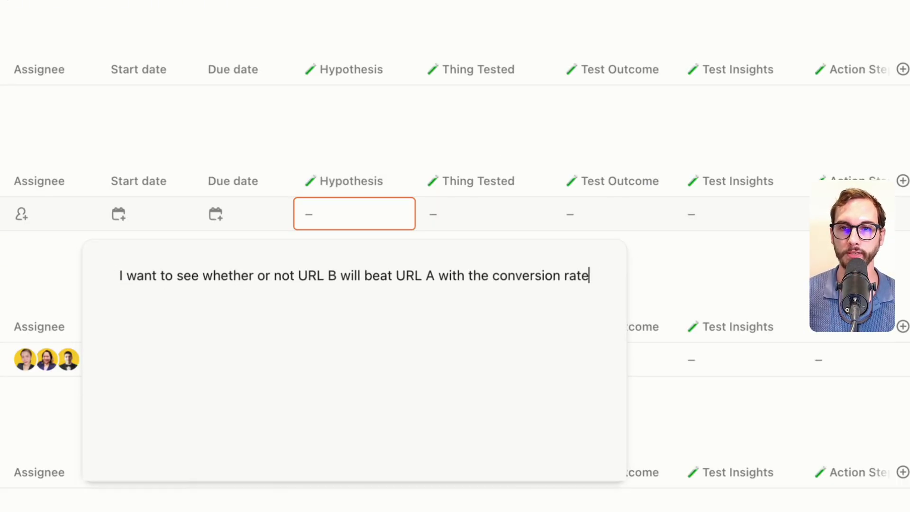
pyautogui.click(538, 208)
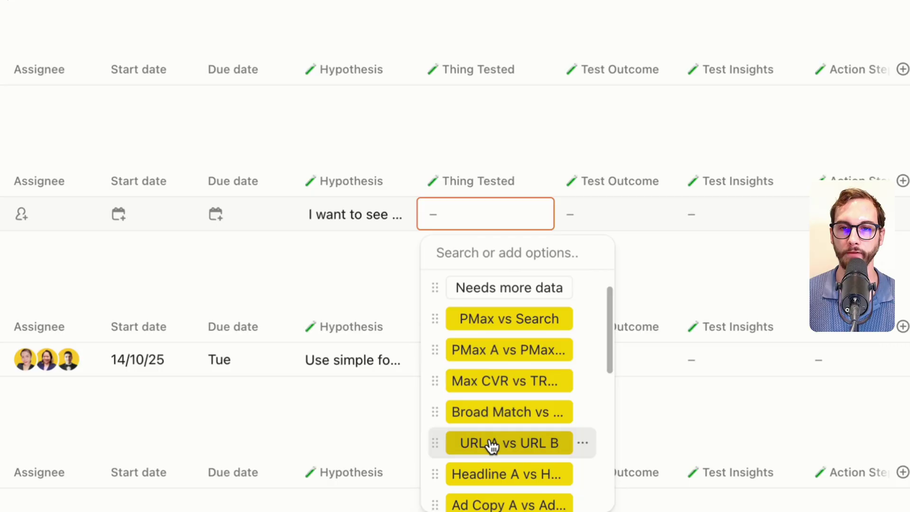
pyautogui.click(492, 443)
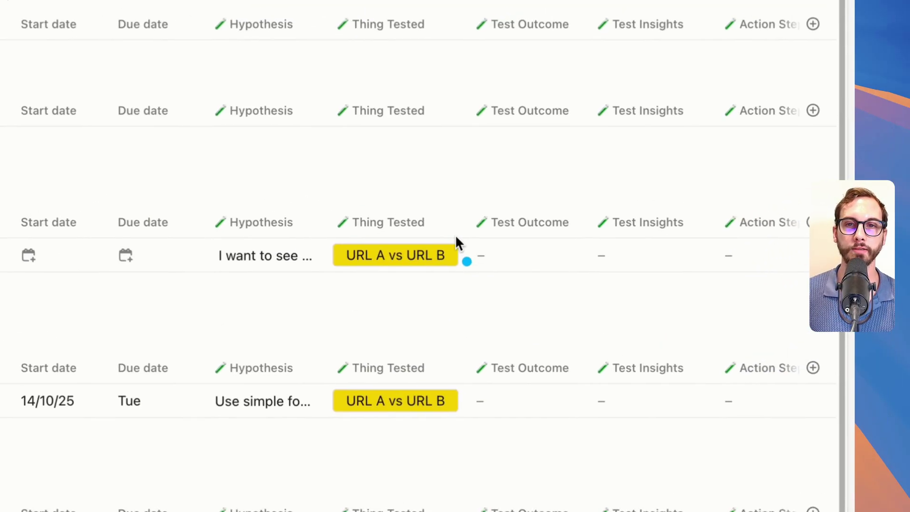
# Step: Look through the Test Outcome, Test Insights and Action Steps fields without setting them
pyautogui.moveTo(444, 236); pyautogui.dragTo(772, 316)
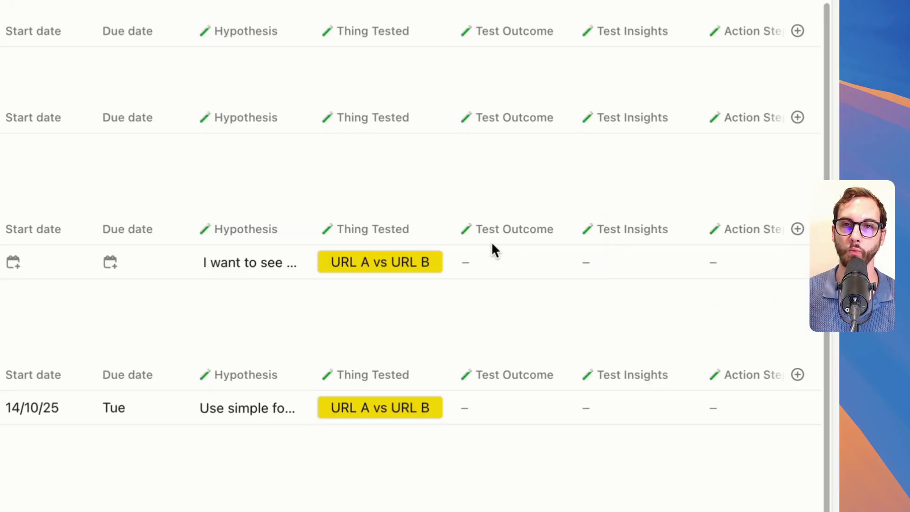
pyautogui.click(504, 269)
pyautogui.click(629, 267)
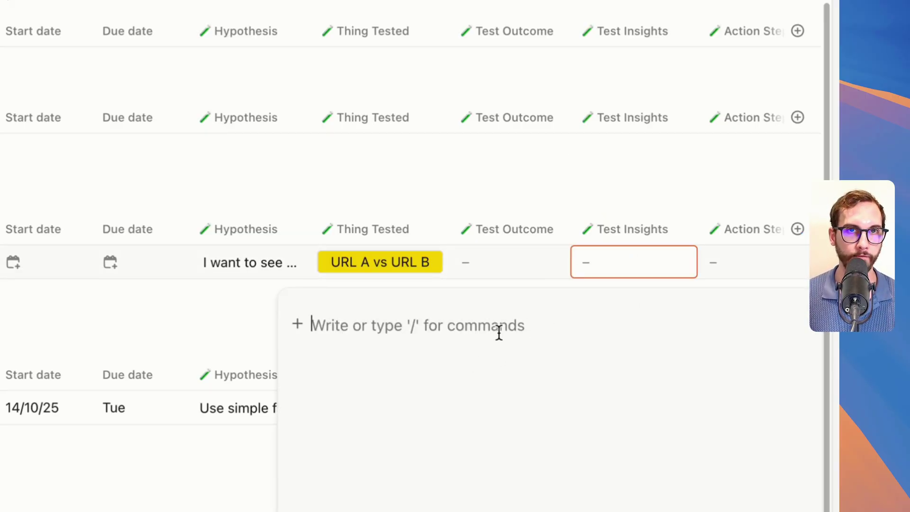
pyautogui.click(734, 262)
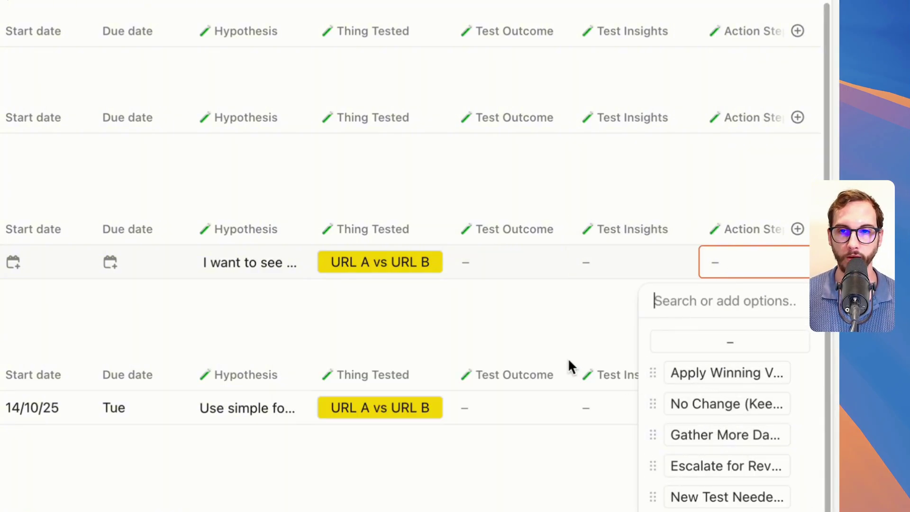
pyautogui.click(488, 319)
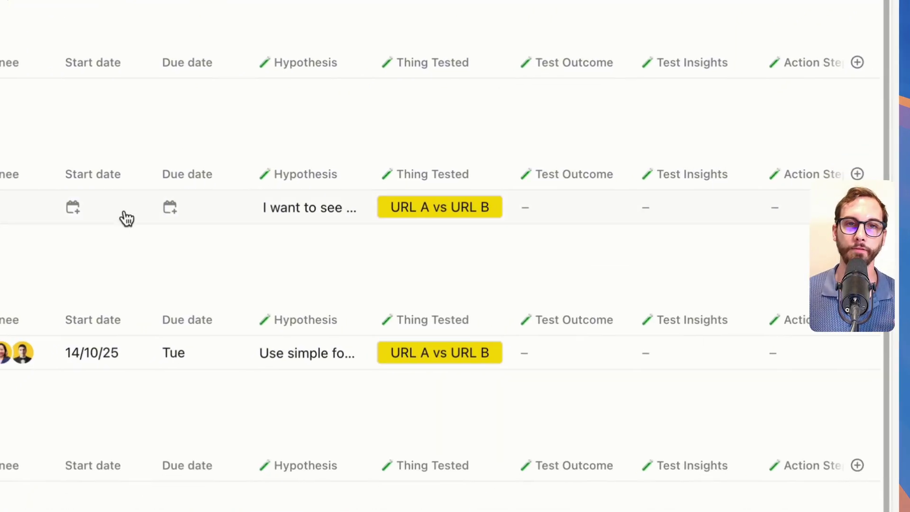
# Step: Set the XMIS task's due date to 5/11/25
pyautogui.click(36, 175)
pyautogui.click(236, 171)
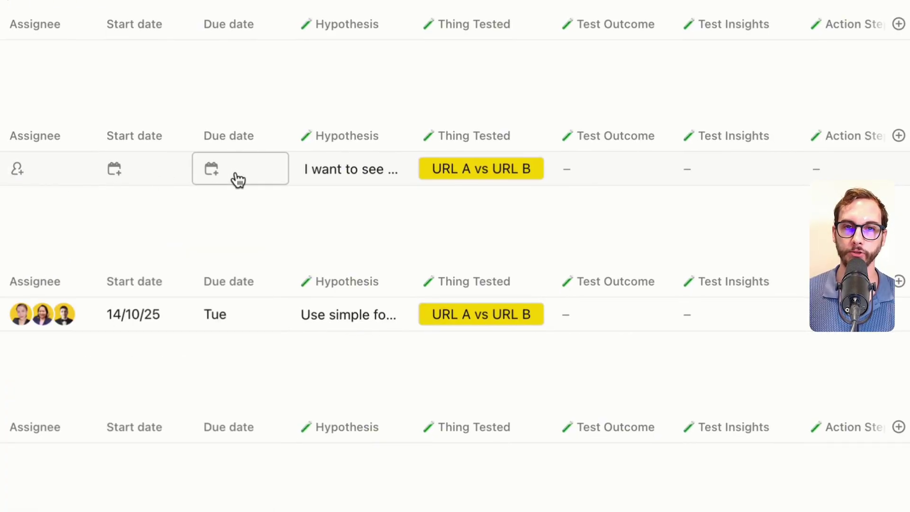
pyautogui.hotkey('shift', 'Tab')
pyautogui.write('14 0')
pyautogui.press('BackSpace')
pyautogui.press('BackSpace')
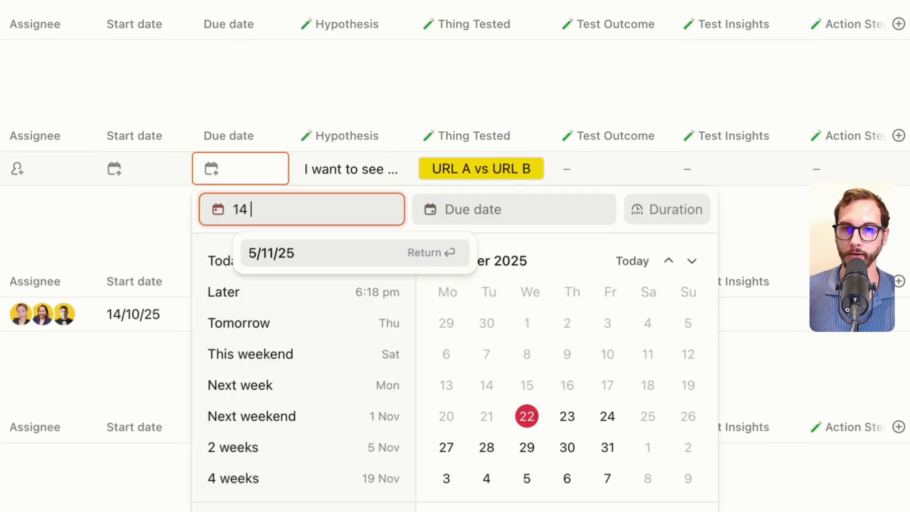
pyautogui.press('Tab')
pyautogui.press('Tab')
pyautogui.click(478, 209)
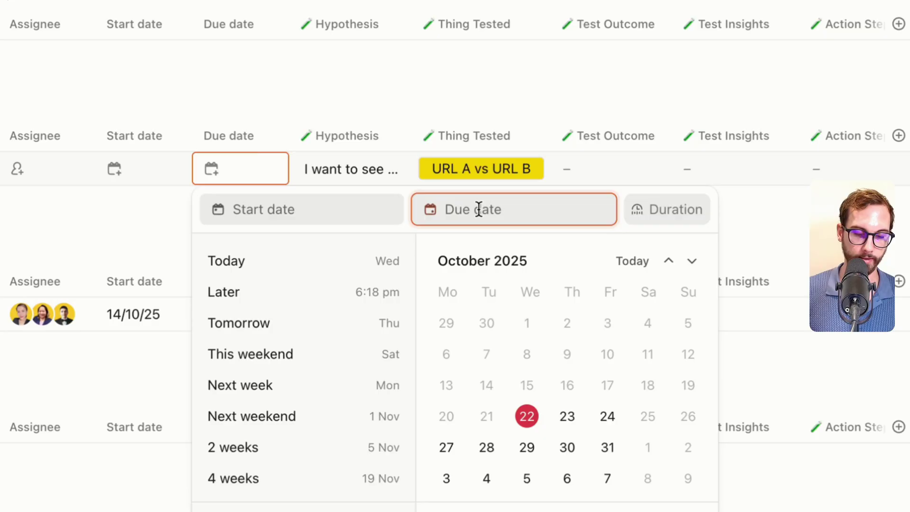
pyautogui.write('14 days')
pyautogui.press('Return')
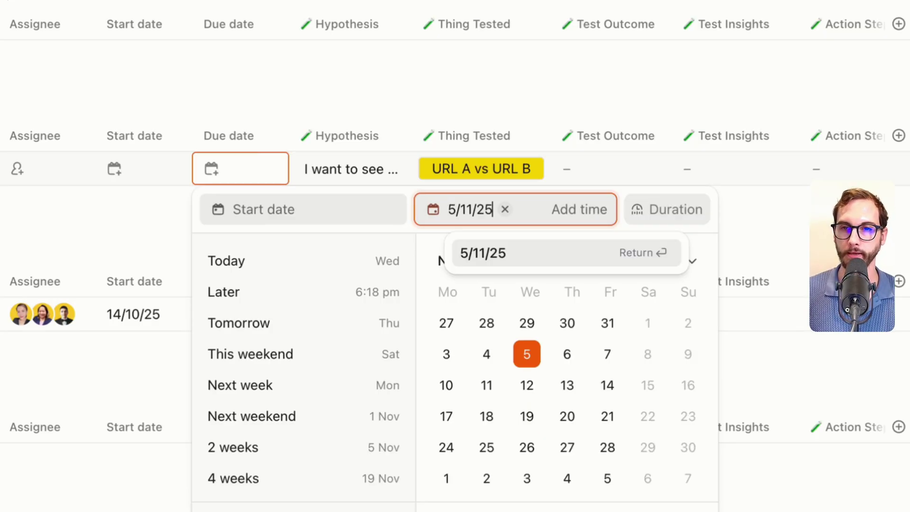
pyautogui.press('Escape')
# Step: Set the start date to today, assign a team member, and save the task
pyautogui.click(112, 177)
pyautogui.click(147, 264)
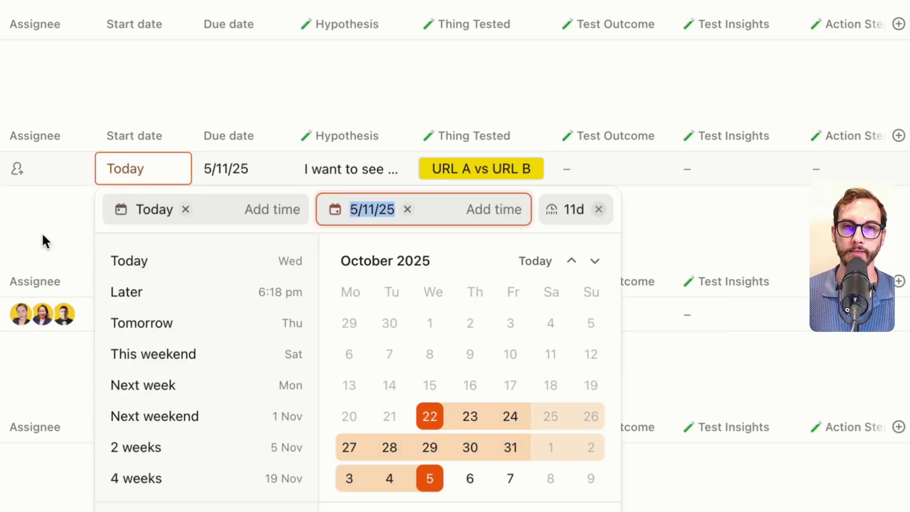
pyautogui.click(45, 236)
pyautogui.press('Return')
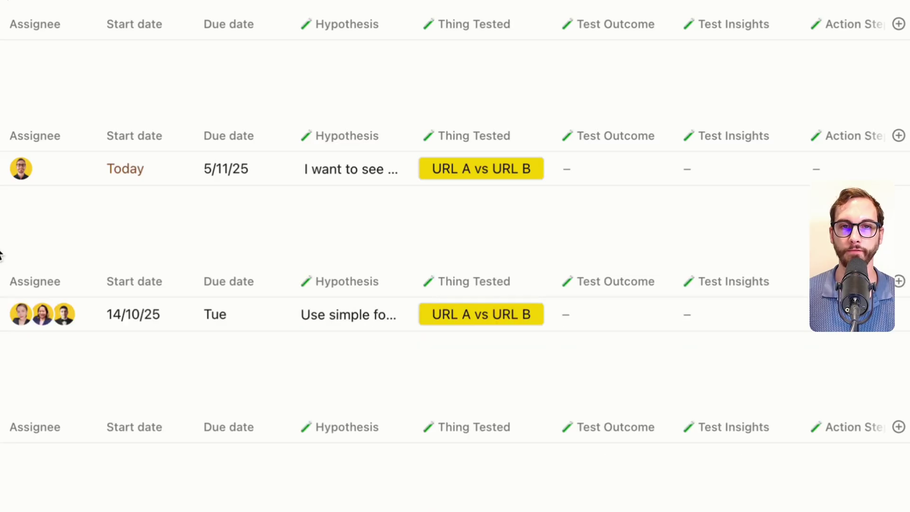